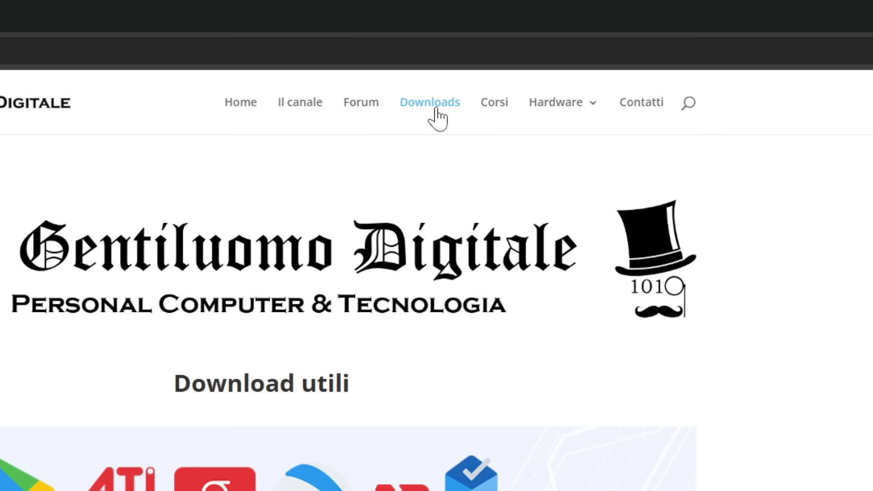
Locate the Easy Context Menu entry on the site's downloads page.
{"action": "scroll", "coordinate": [513, 100], "scroll_direction": "down", "scroll_amount": 14}
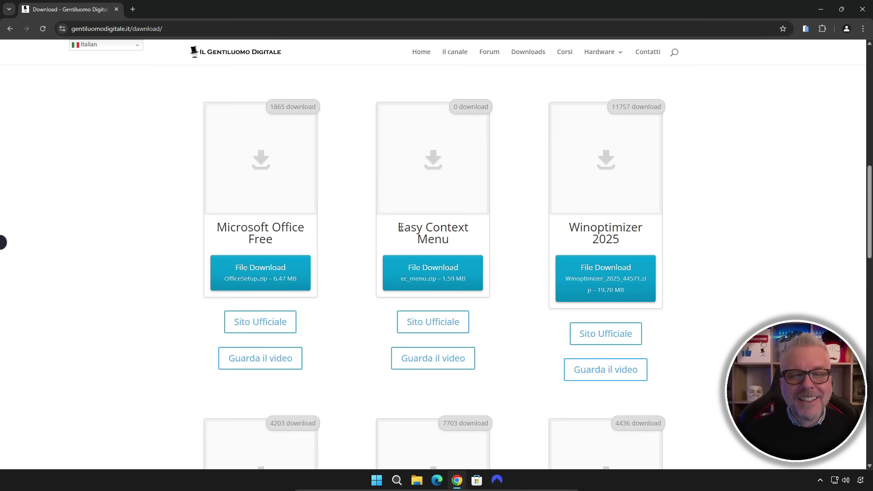
{"action": "left_click_drag", "start_coordinate": [400, 227], "coordinate": [493, 250]}
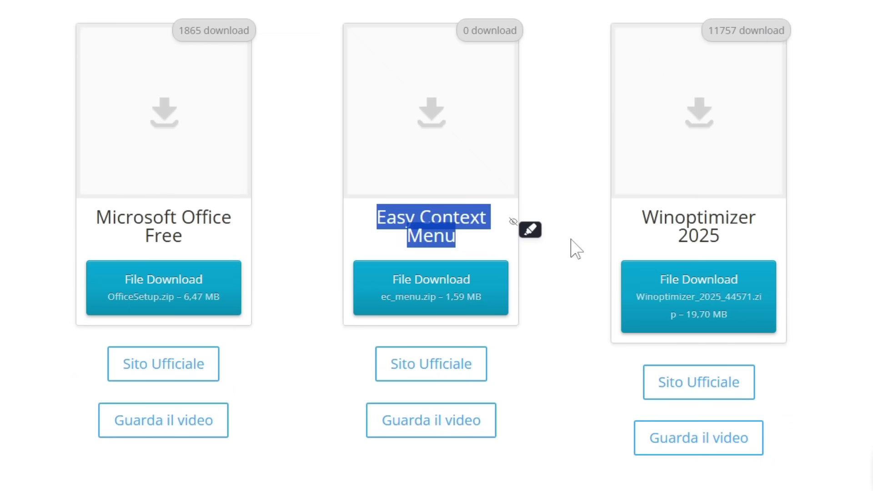
{"action": "left_click", "coordinate": [575, 273]}
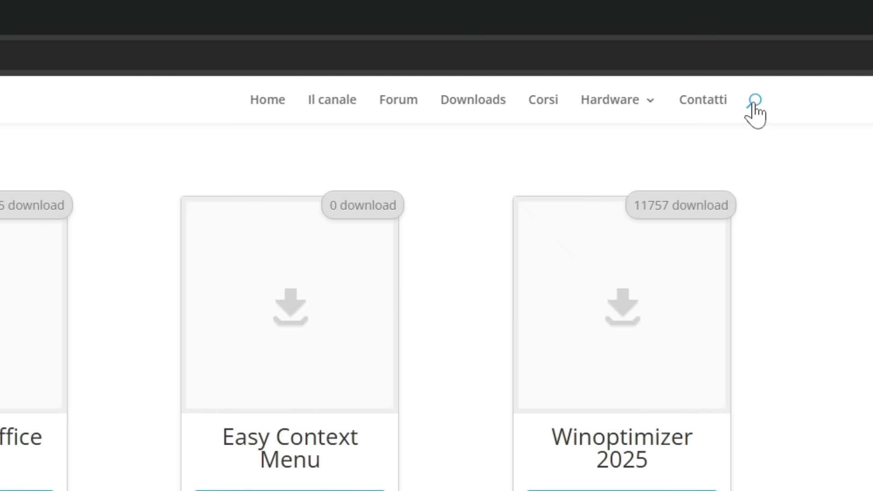
Search the site for "context" and download Easy Context Menu from the results.
{"action": "left_click", "coordinate": [753, 103]}
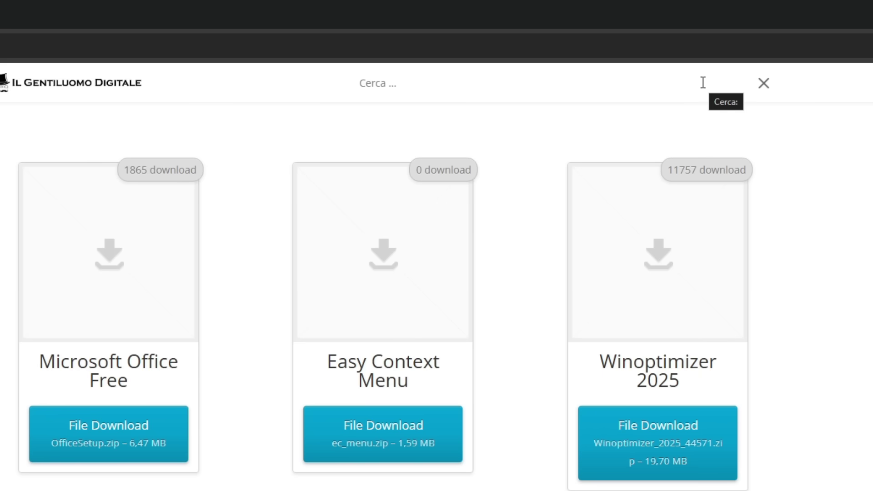
{"action": "type", "text": "context"}
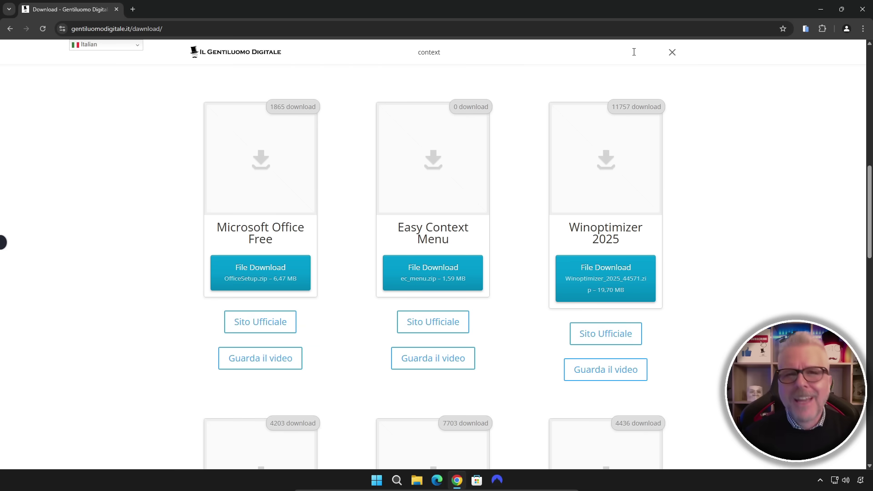
{"action": "key", "text": "Return"}
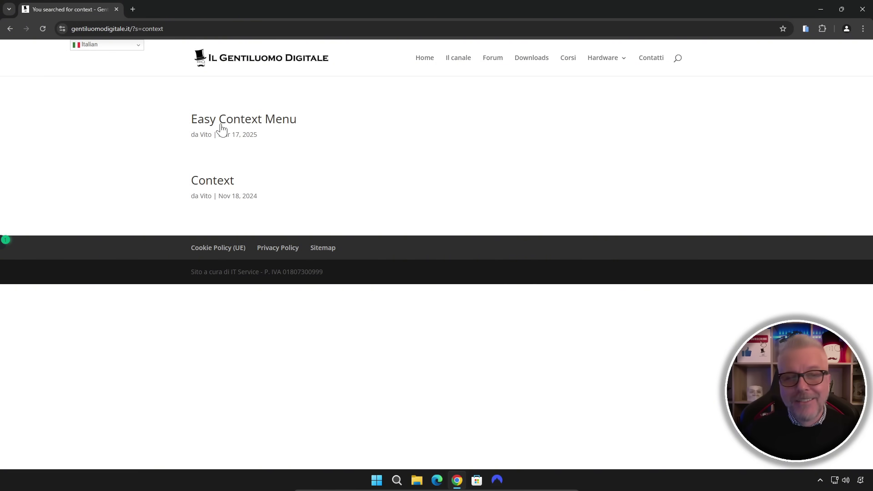
{"action": "left_click", "coordinate": [245, 123]}
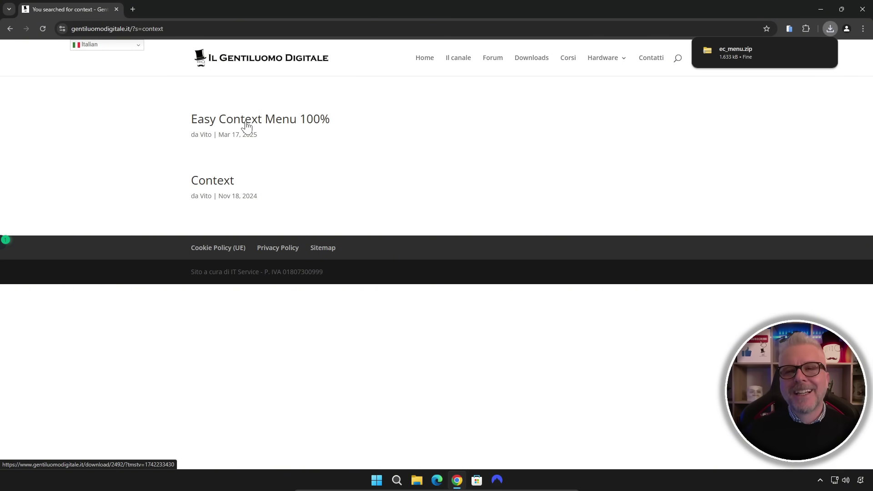
Show the downloaded ec_menu.zip in its folder and close the browser.
{"action": "mouse_move", "coordinate": [742, 62]}
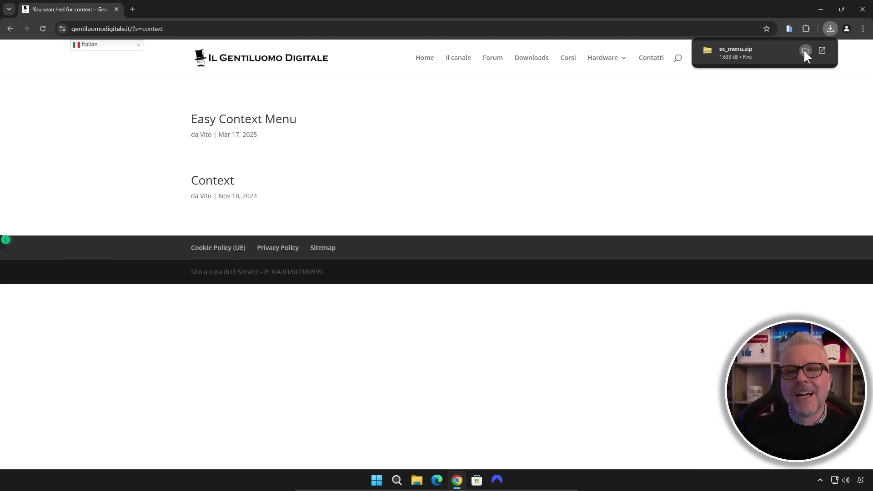
{"action": "left_click", "coordinate": [761, 84]}
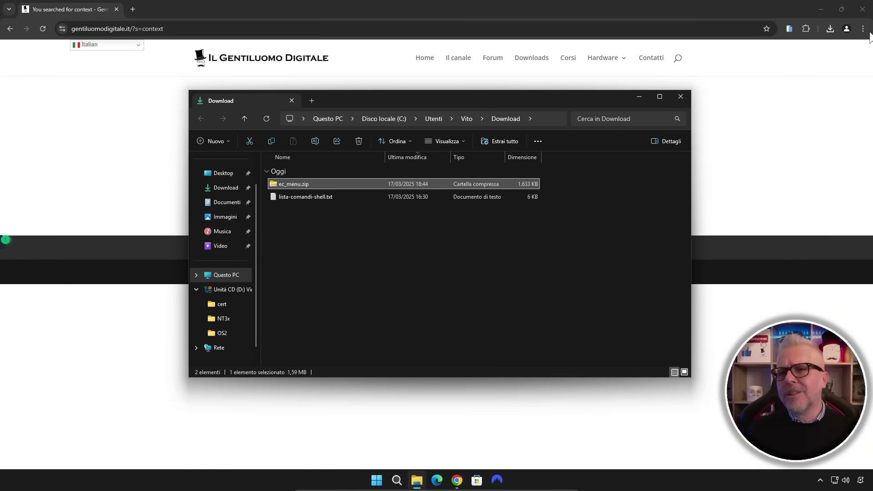
{"action": "key", "text": "alt+F4"}
{"action": "left_click", "coordinate": [863, 10]}
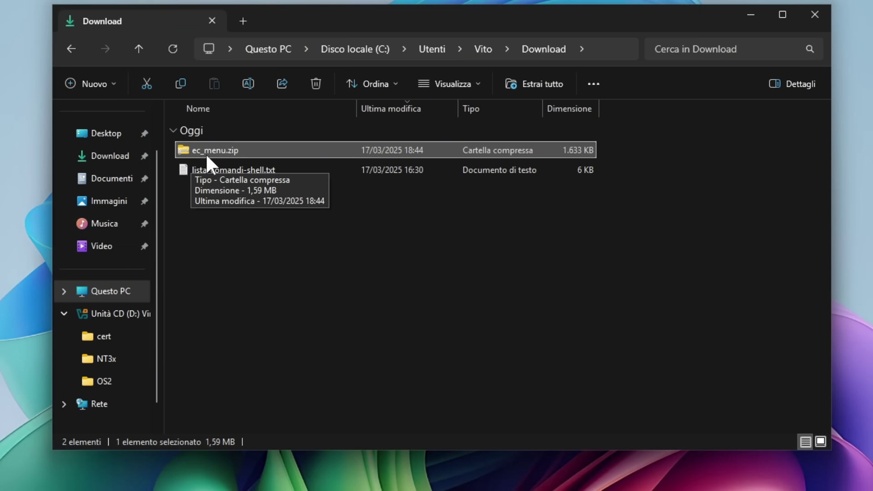
Extract the EcMenu_v1.6 folder from ec_menu.zip to the desktop and close the archive window.
{"action": "double_click", "coordinate": [245, 150]}
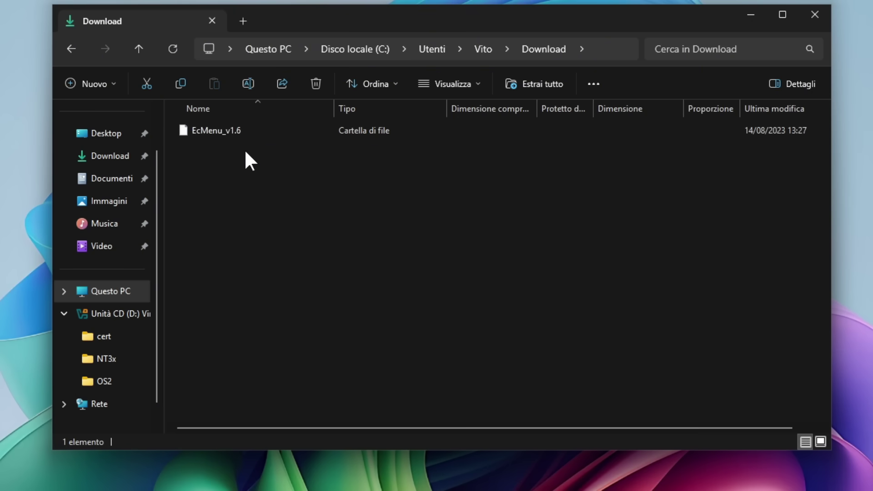
{"action": "left_click_drag", "start_coordinate": [212, 131], "coordinate": [61, 280]}
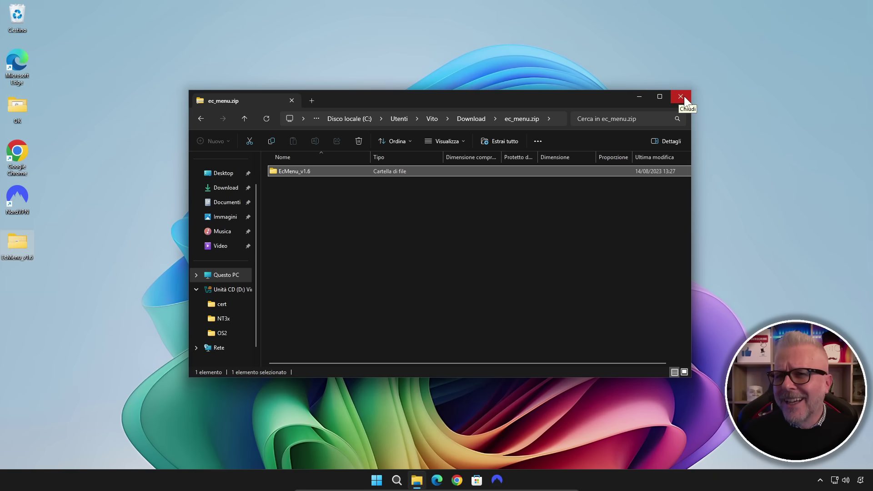
{"action": "left_click", "coordinate": [681, 96]}
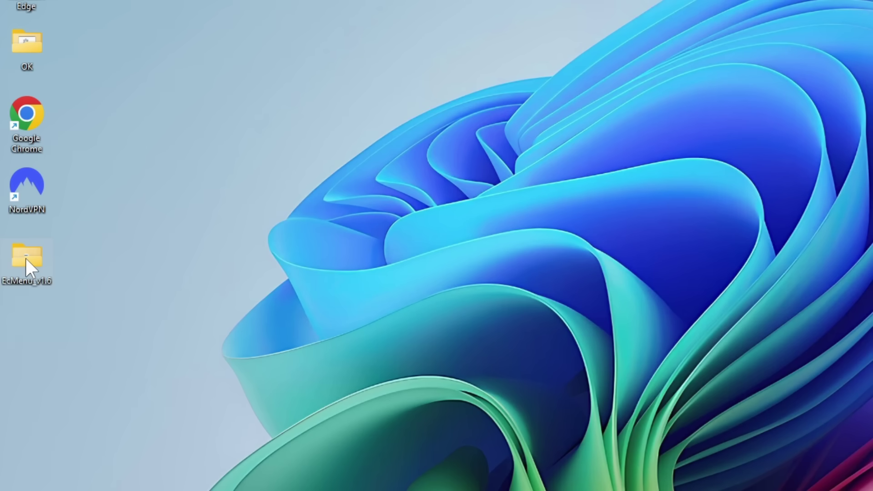
Launch EcMenu_x64.exe from the EcMenu_v1.6 folder on the desktop, allowing it to run and make changes to the device.
{"action": "double_click", "coordinate": [25, 257]}
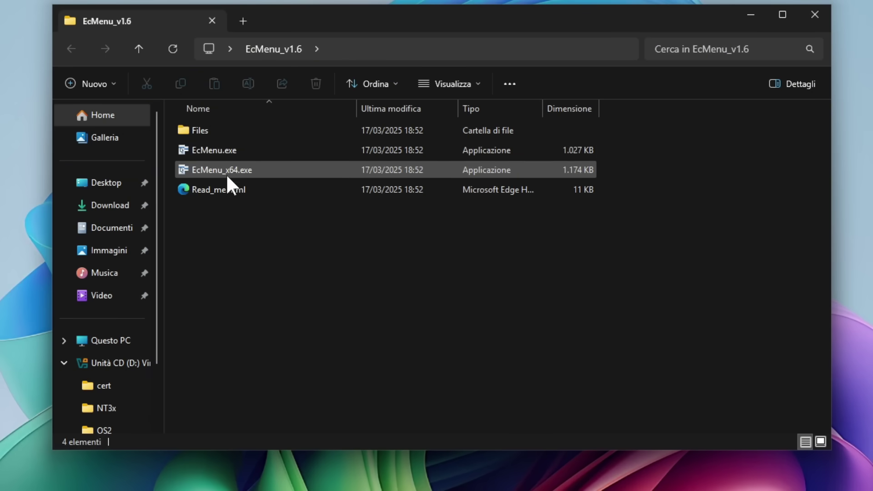
{"action": "mouse_move", "coordinate": [218, 156]}
{"action": "mouse_move", "coordinate": [198, 173]}
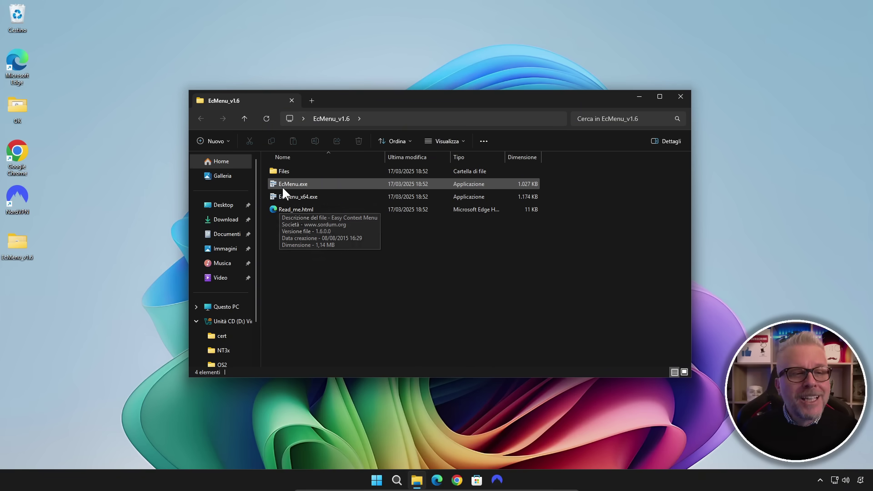
{"action": "mouse_move", "coordinate": [297, 186]}
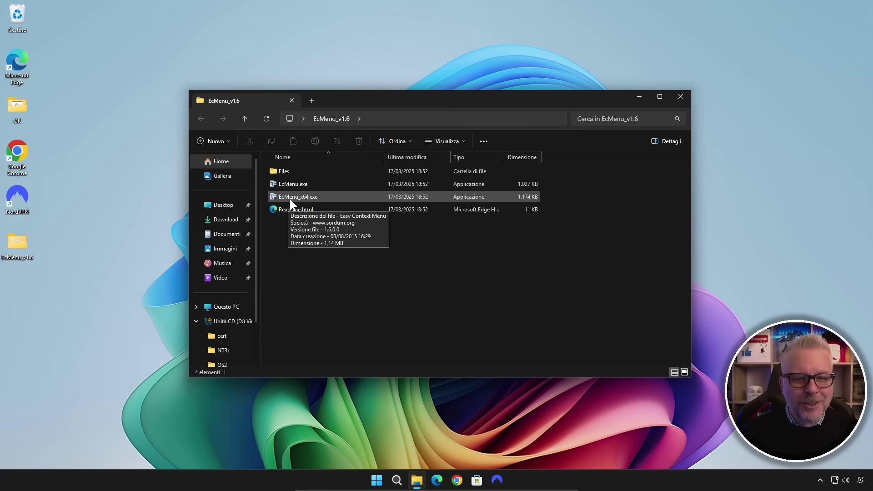
{"action": "double_click", "coordinate": [289, 197]}
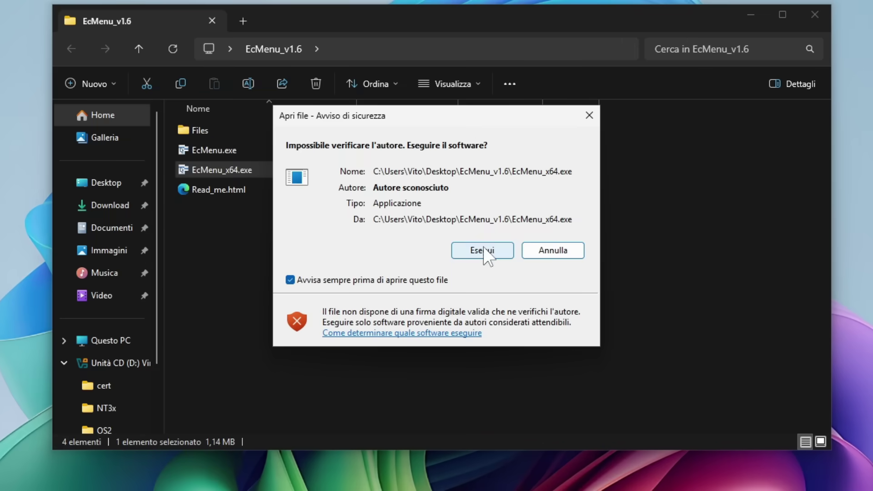
{"action": "left_click", "coordinate": [483, 251]}
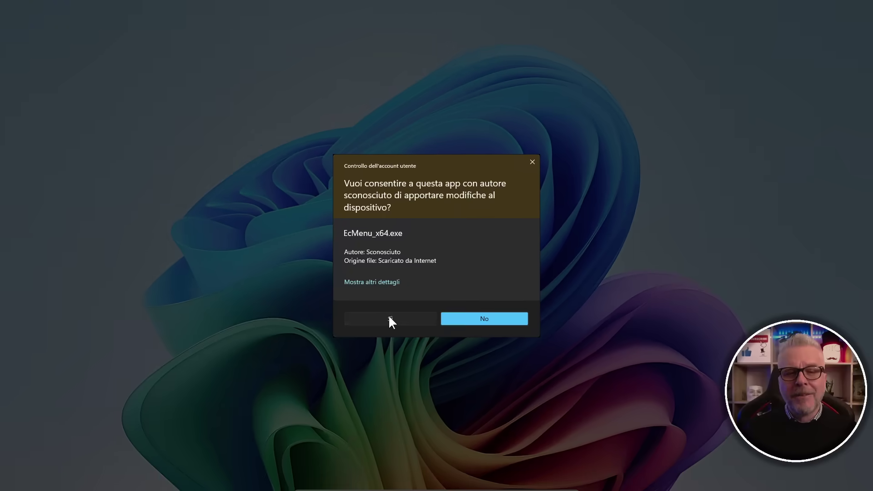
{"action": "left_click", "coordinate": [364, 357]}
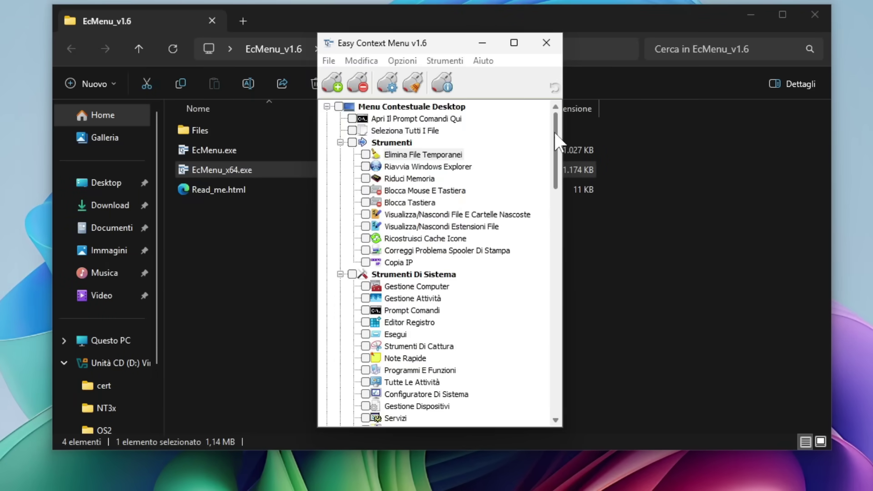
Examine the list of available commands and the desktop's current extended context menu.
{"action": "left_click_drag", "start_coordinate": [557, 141], "coordinate": [563, 182]}
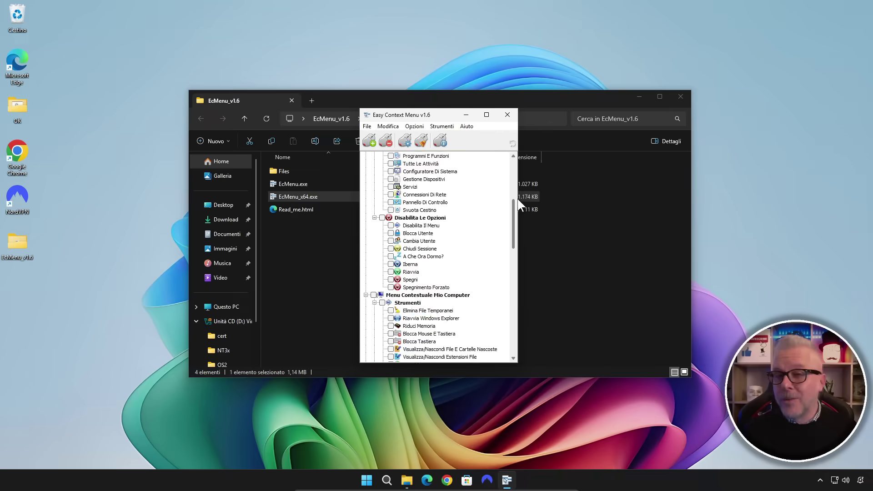
{"action": "left_click_drag", "start_coordinate": [518, 199], "coordinate": [509, 140]}
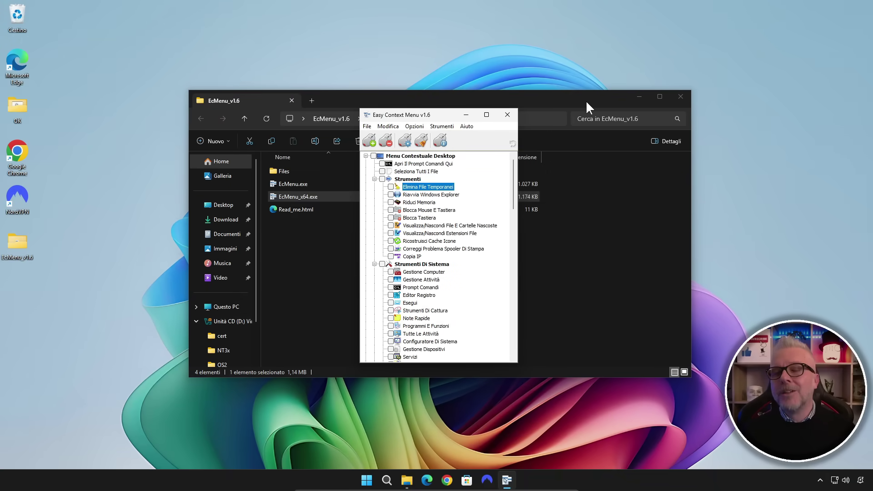
{"action": "right_click", "coordinate": [739, 141]}
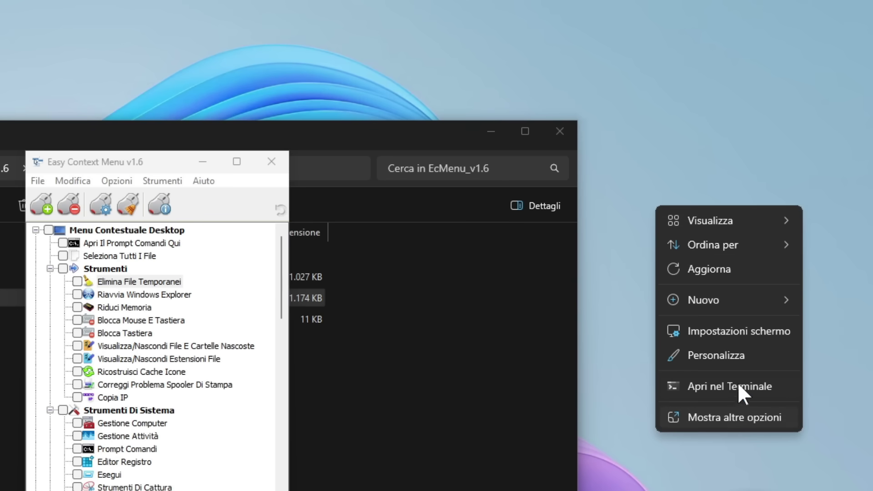
{"action": "left_click", "coordinate": [729, 417]}
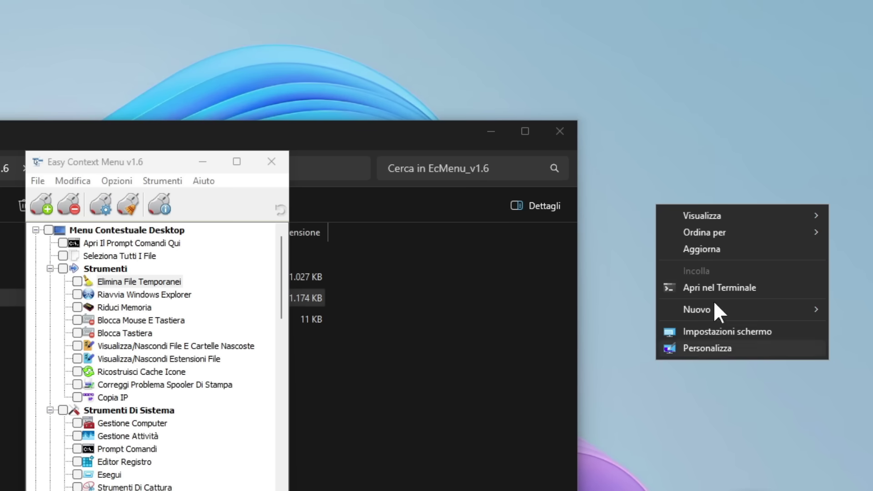
{"action": "left_click", "coordinate": [702, 146]}
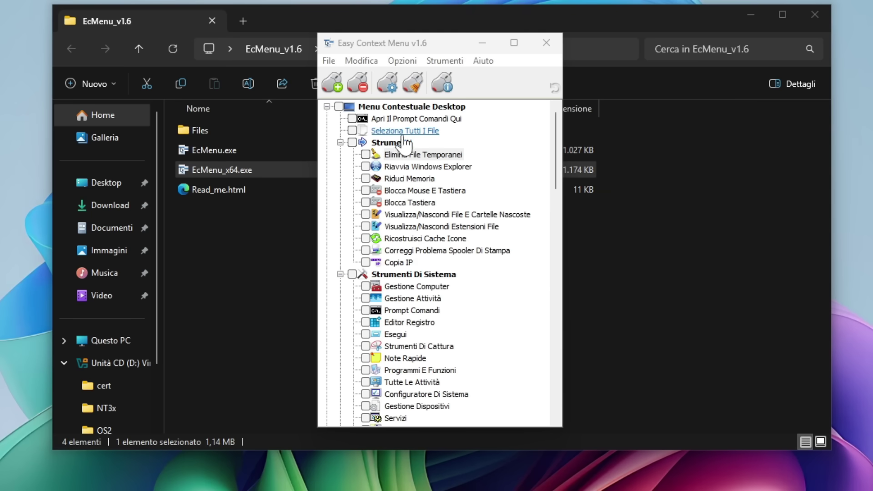
Enable Elimina File Temporanei under Strumenti for the desktop context menu and apply the change.
{"action": "left_click", "coordinate": [366, 155]}
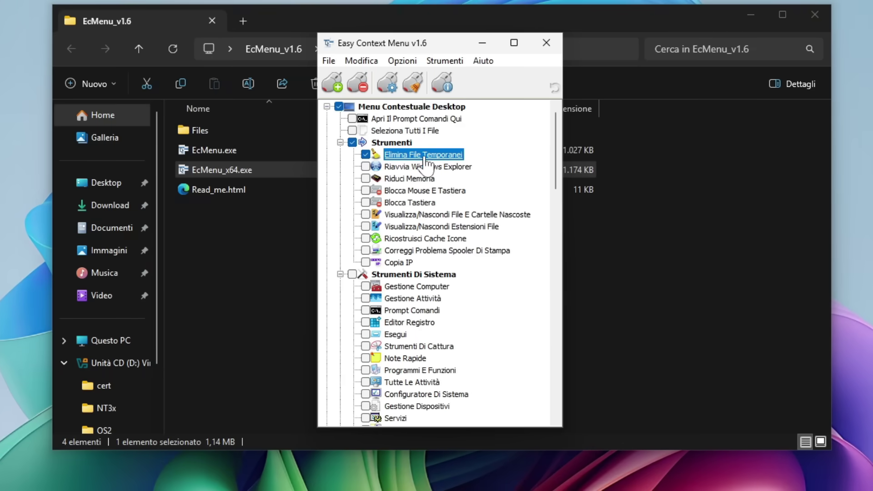
{"action": "left_click", "coordinate": [334, 84]}
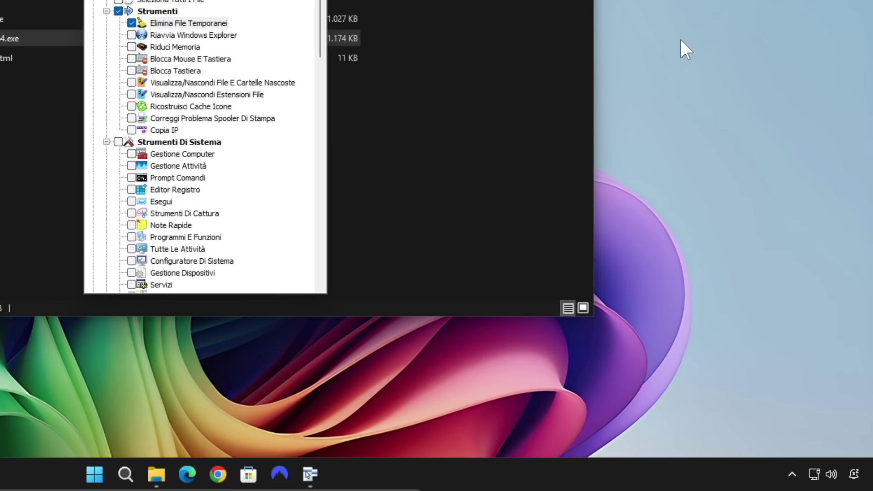
Run Elimina File Temporanei from the Strumenti group of the desktop's extended context menu.
{"action": "right_click", "coordinate": [657, 32]}
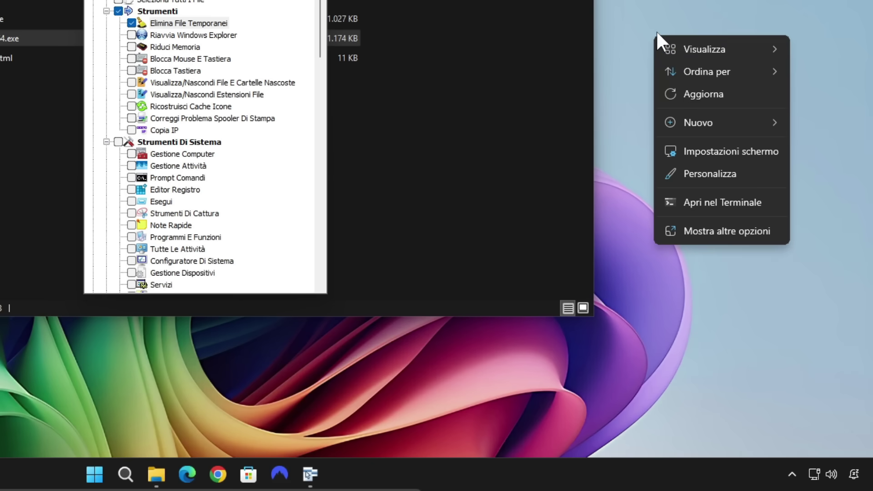
{"action": "left_click", "coordinate": [716, 230]}
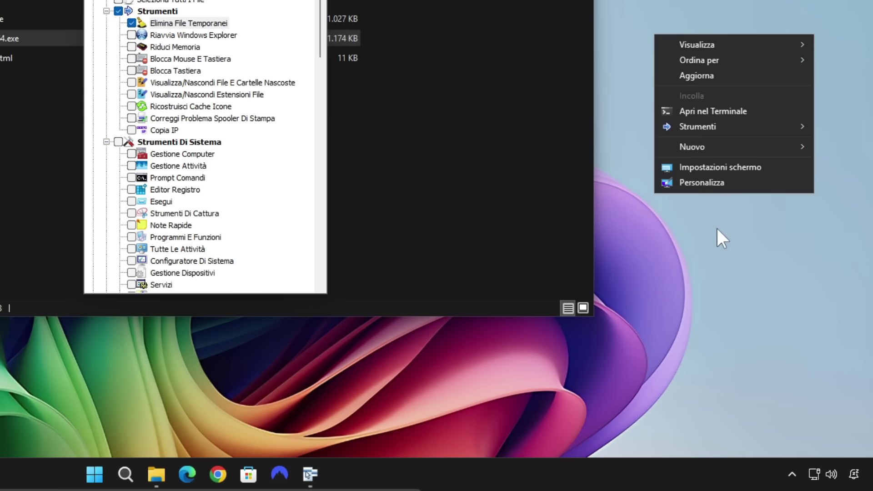
{"action": "mouse_move", "coordinate": [701, 128]}
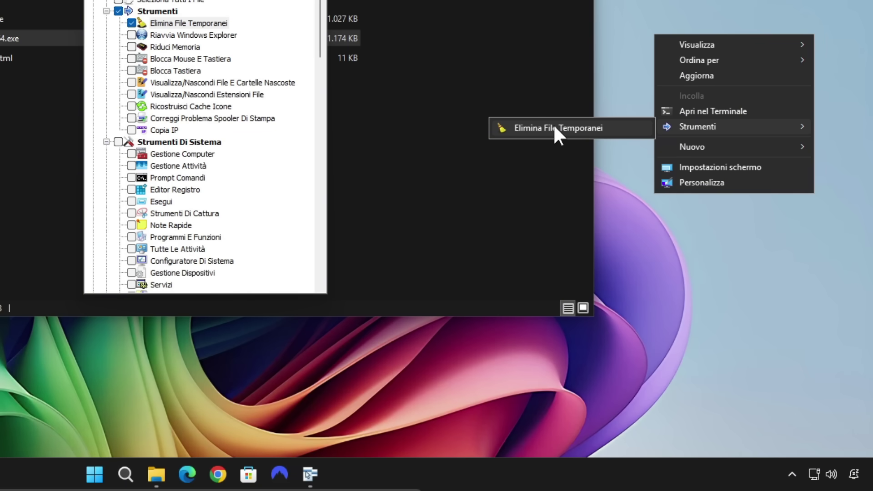
{"action": "left_click", "coordinate": [589, 127]}
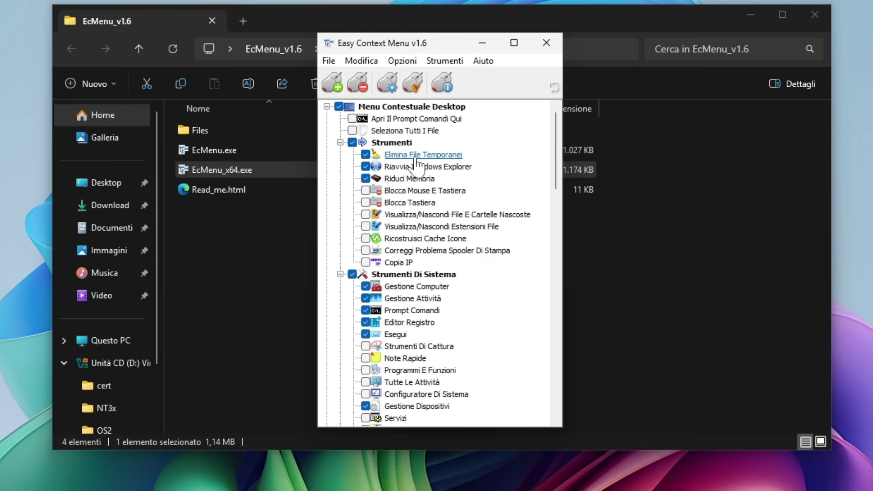
Check the context menus of the desktop and of the empty area in the EcMenu_v1.6 folder.
{"action": "left_click_drag", "start_coordinate": [554, 146], "coordinate": [556, 255]}
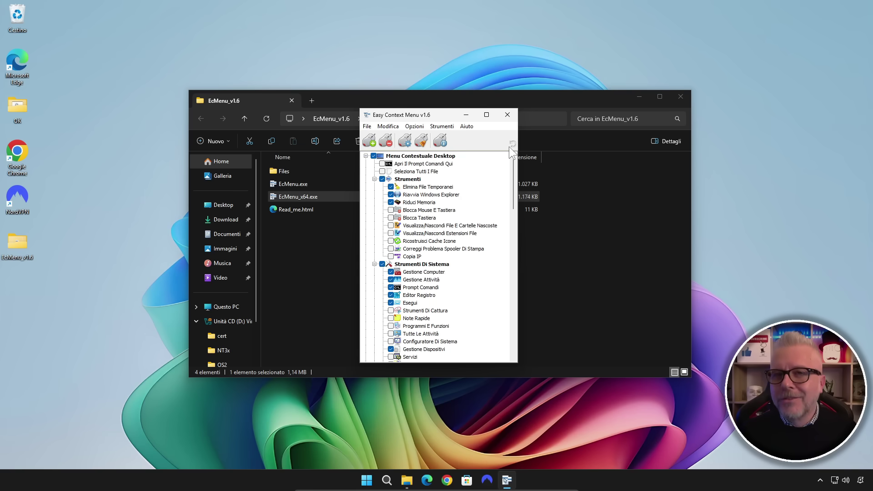
{"action": "right_click", "coordinate": [774, 137]}
{"action": "mouse_move", "coordinate": [816, 160]}
{"action": "left_click", "coordinate": [626, 215]}
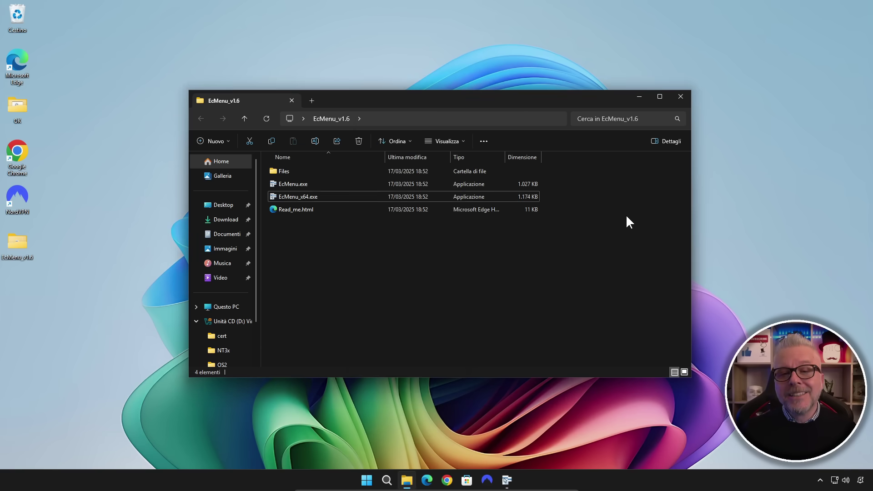
{"action": "right_click", "coordinate": [626, 214]}
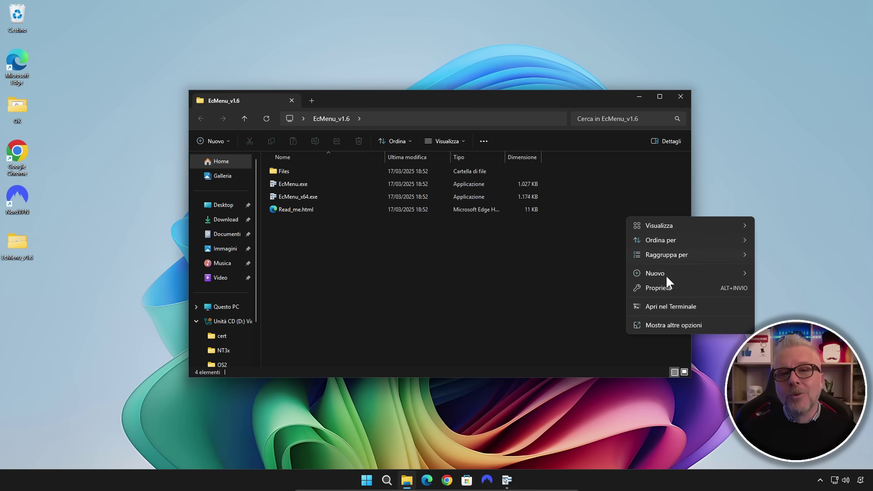
{"action": "left_click", "coordinate": [746, 99]}
Return to Easy Context Menu, review the remaining command groups and uninstall all added context menu entries.
{"action": "left_click", "coordinate": [506, 479]}
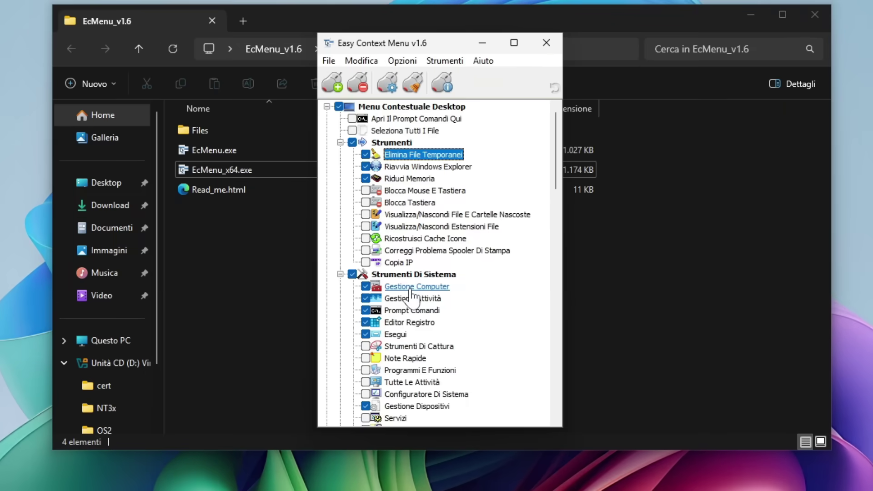
{"action": "scroll", "coordinate": [413, 295], "scroll_direction": "down", "scroll_amount": 2}
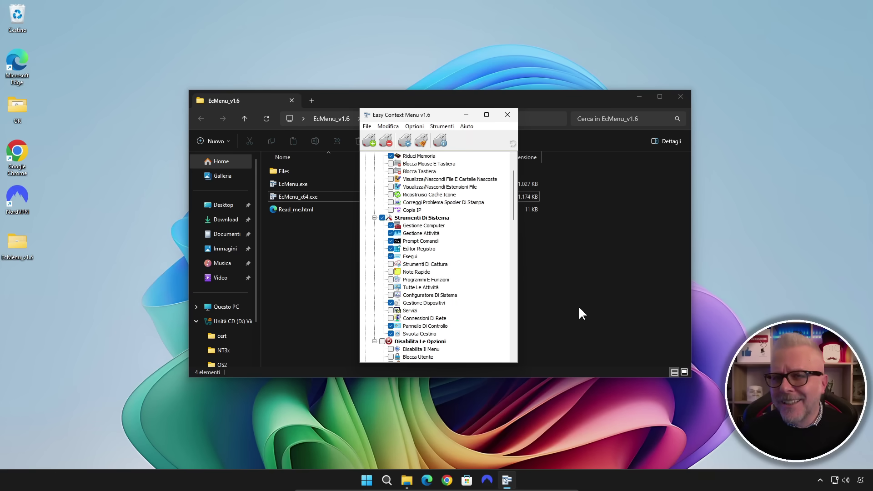
{"action": "scroll", "coordinate": [478, 258], "scroll_direction": "down", "scroll_amount": 7}
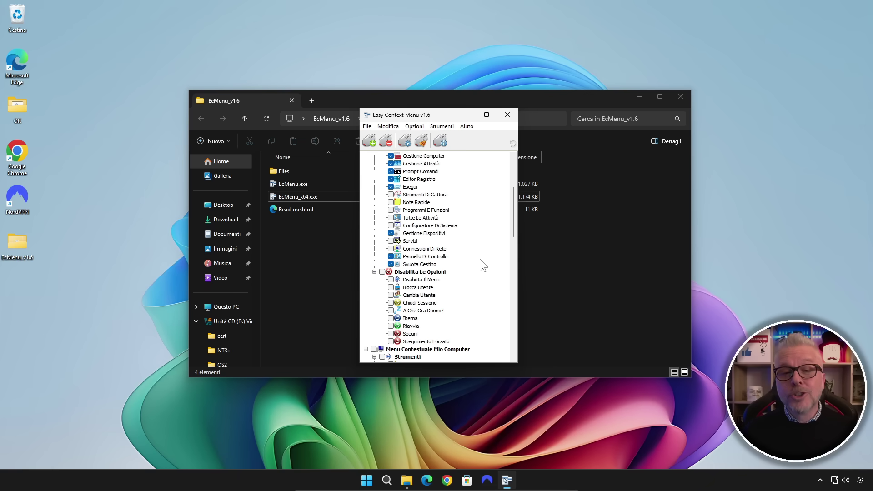
{"action": "scroll", "coordinate": [481, 259], "scroll_direction": "down", "scroll_amount": 6}
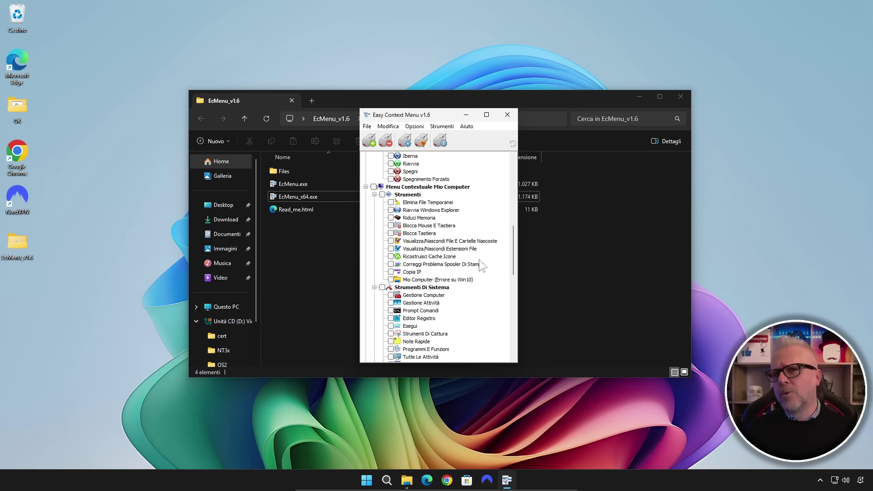
{"action": "scroll", "coordinate": [479, 259], "scroll_direction": "down", "scroll_amount": 3}
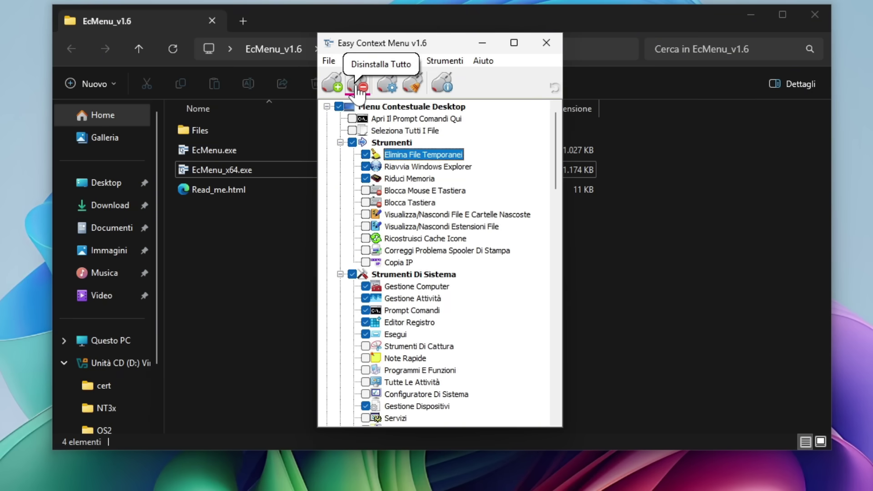
{"action": "left_click", "coordinate": [358, 89]}
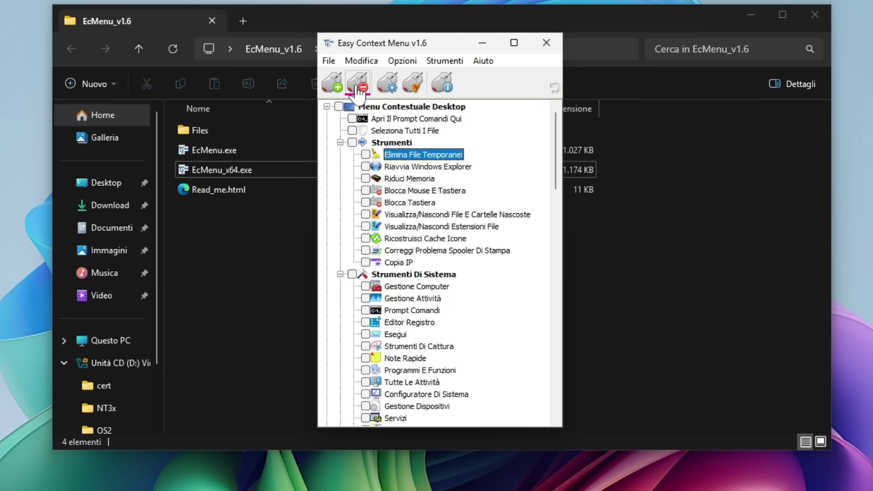